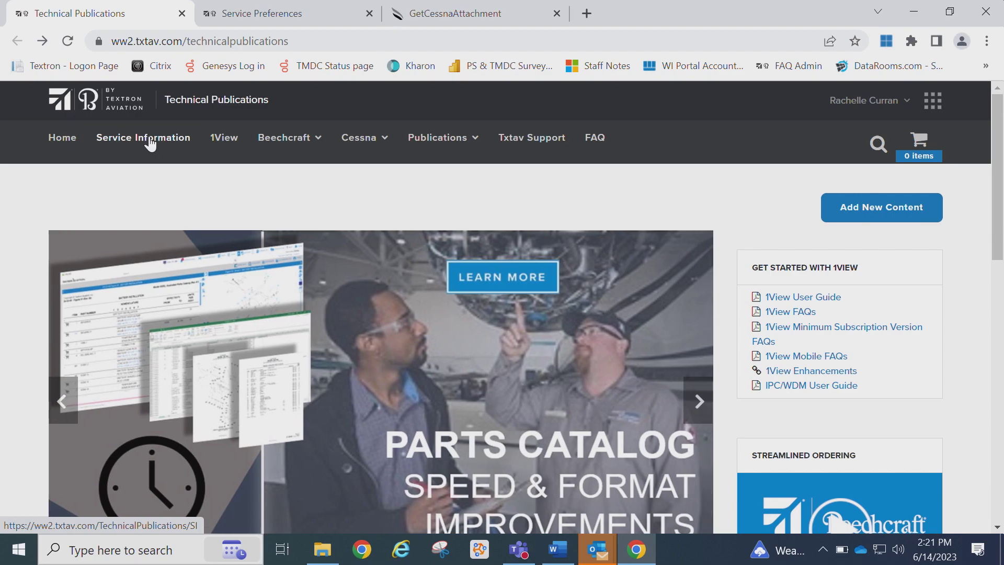
# - Open the 1View Service Information page and bring its search results into view
pyautogui.click(150, 143)
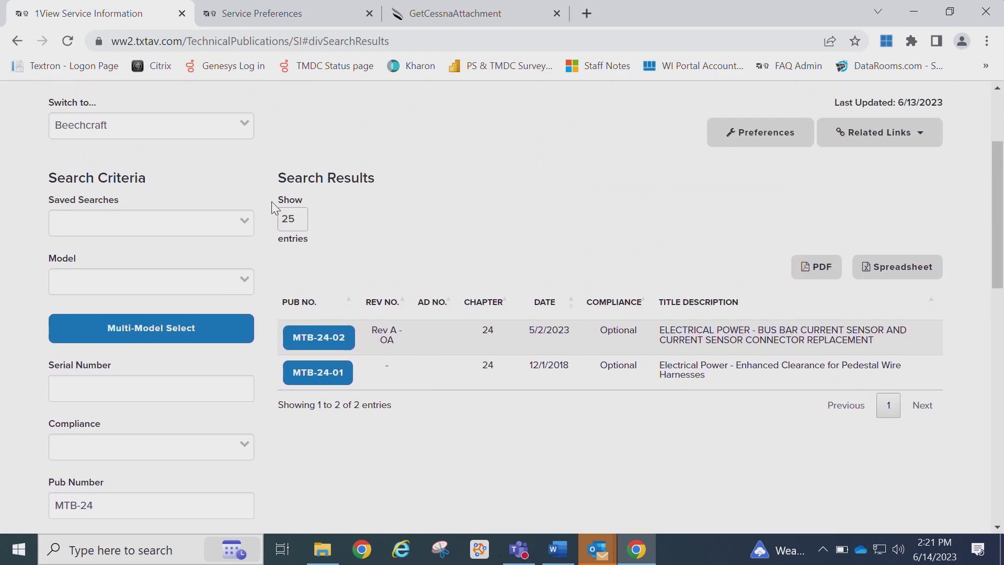
pyautogui.scroll(1, 276, 209)
# - Switch the search to Cessna and select the 680A - Latitude model
pyautogui.click(245, 201)
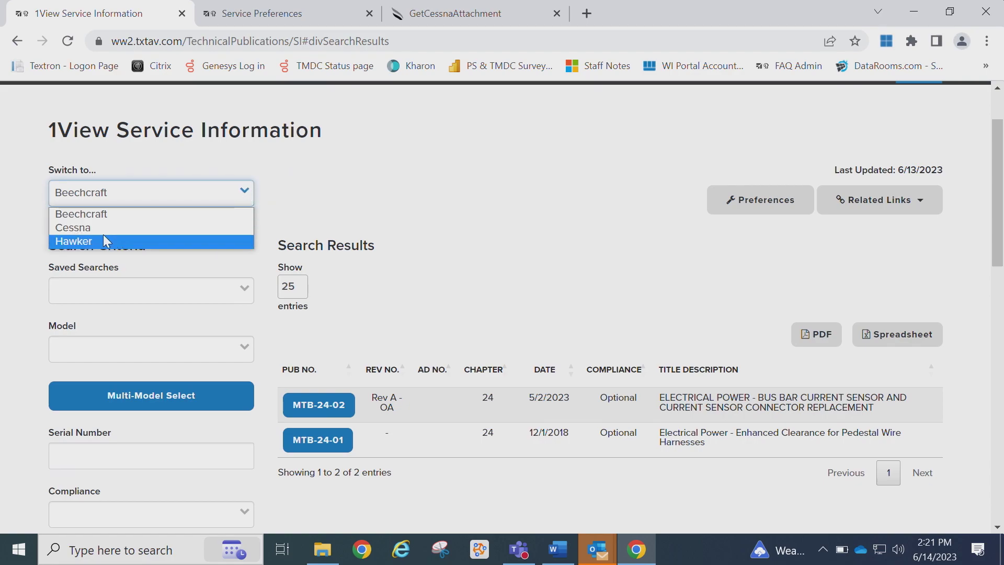
pyautogui.click(94, 228)
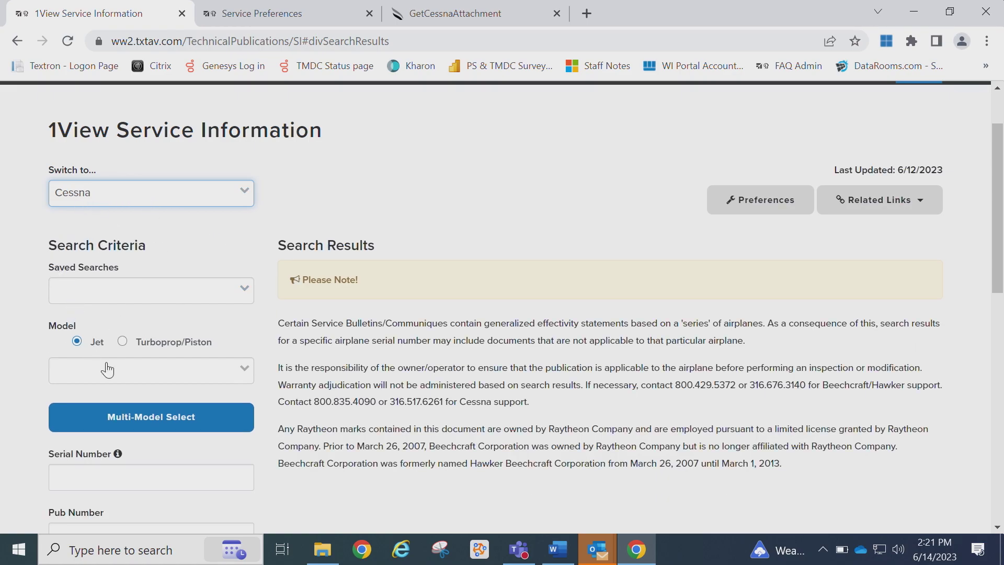
pyautogui.scroll(-1, 270, 246)
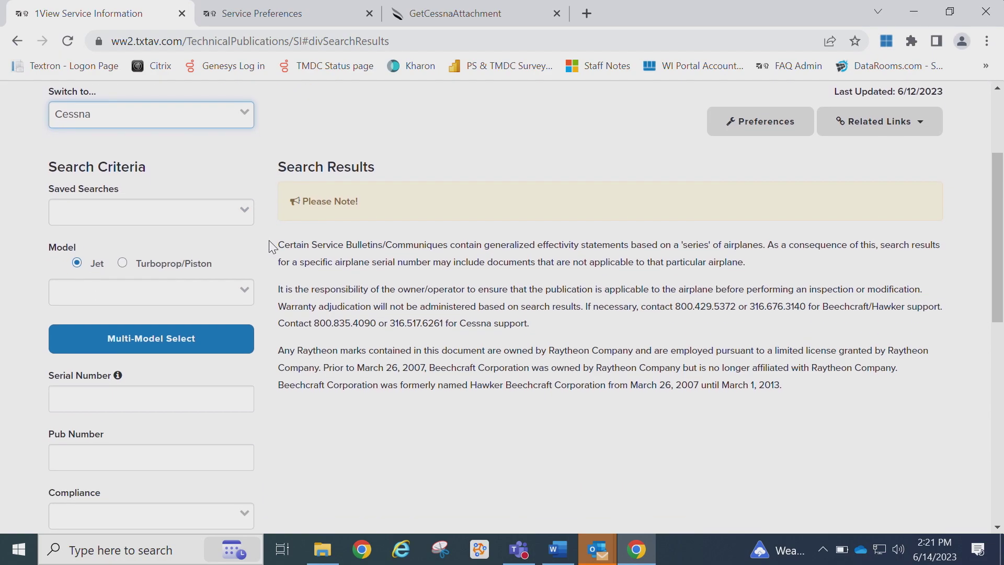
pyautogui.click(245, 291)
pyautogui.scroll(-3, 154, 242)
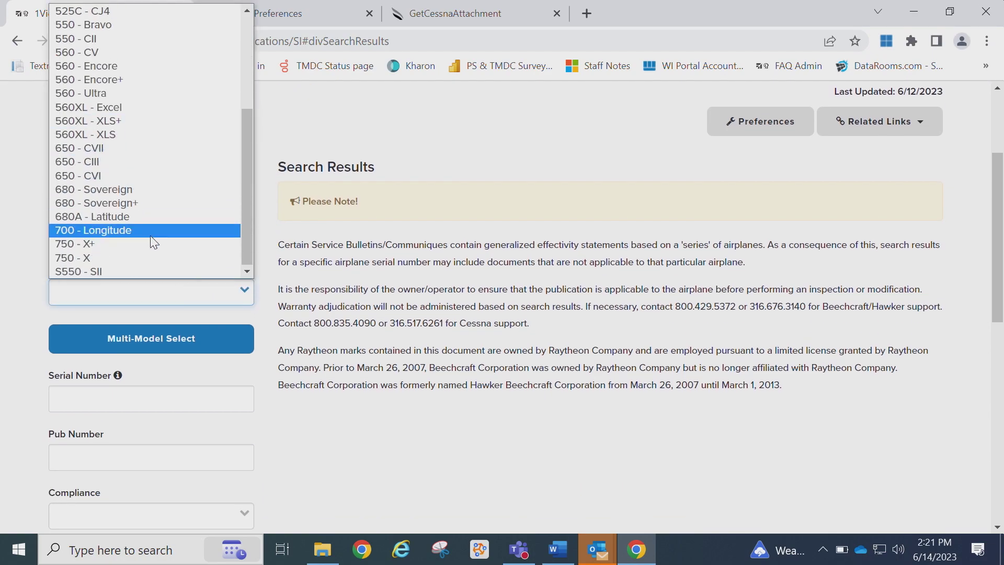
pyautogui.click(103, 219)
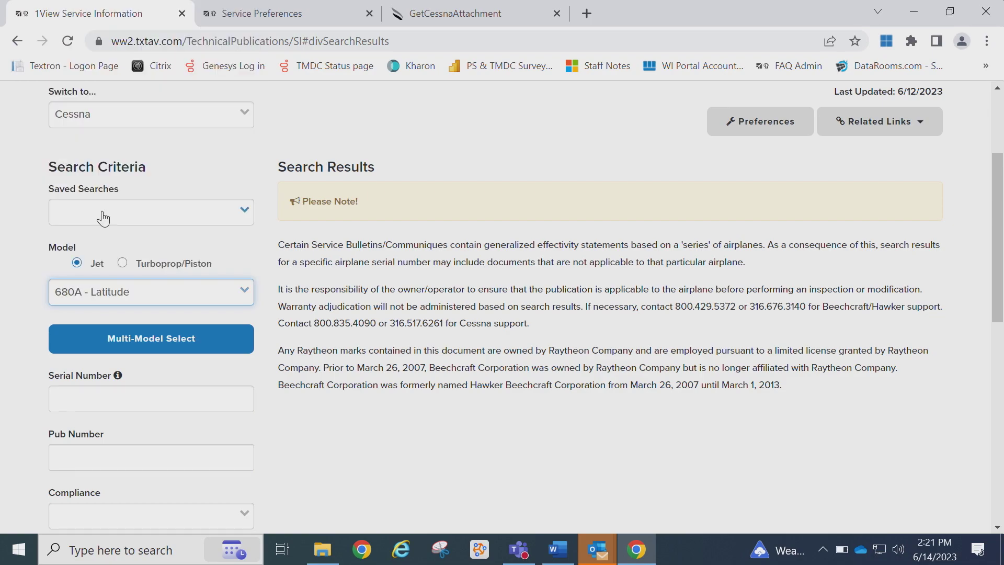
# - Choose serial number 680A-0032 and run the search
pyautogui.click(115, 405)
pyautogui.scroll(-3, 128, 334)
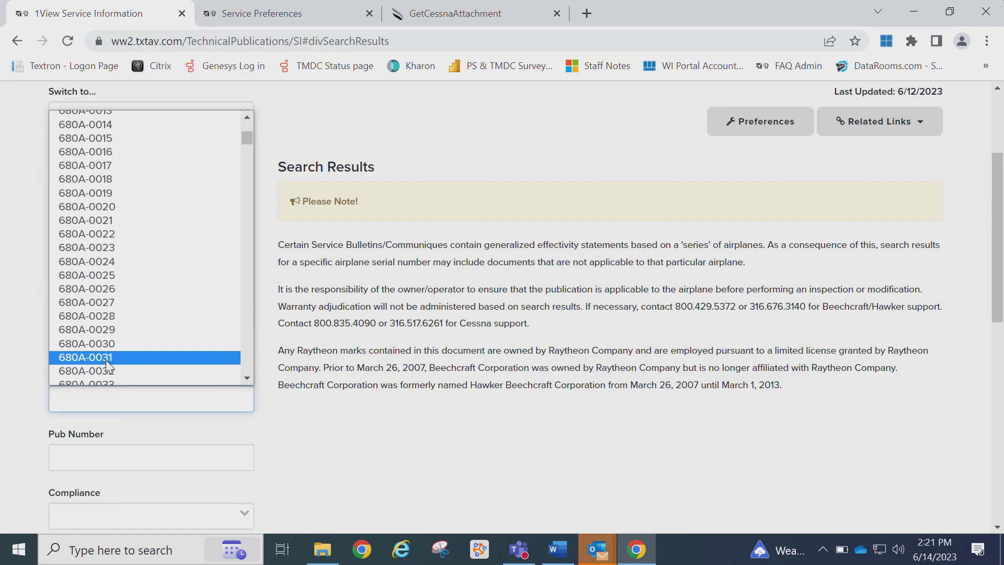
pyautogui.click(108, 369)
pyautogui.scroll(-1, 171, 369)
pyautogui.click(79, 319)
pyautogui.press('BackSpace')
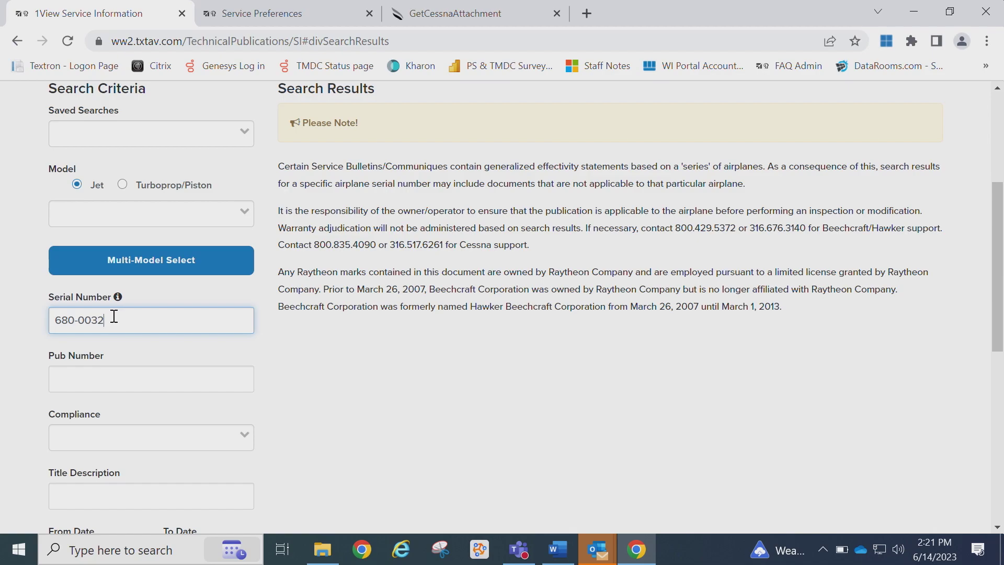
pyautogui.write('A')
pyautogui.scroll(-3, 209, 373)
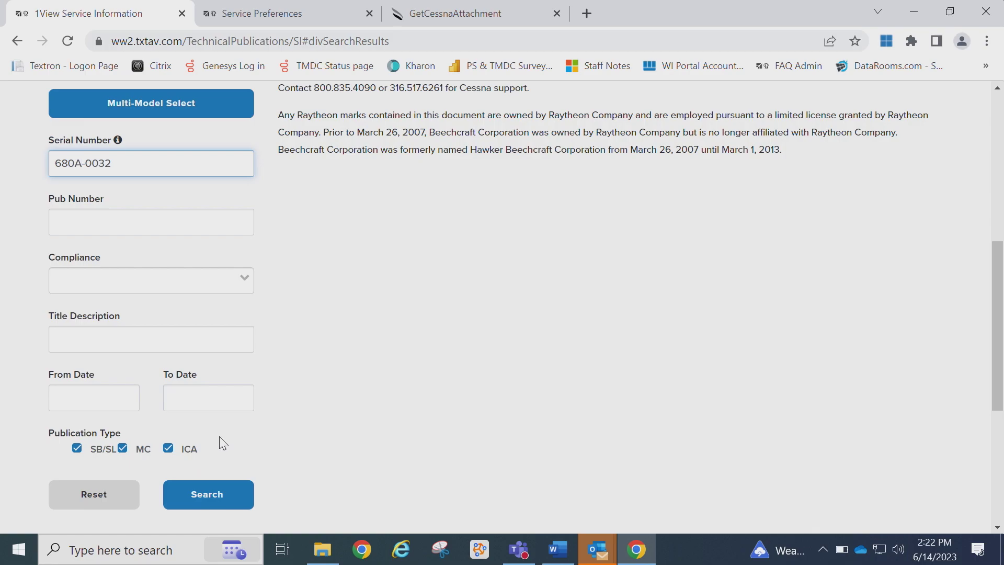
pyautogui.click(201, 496)
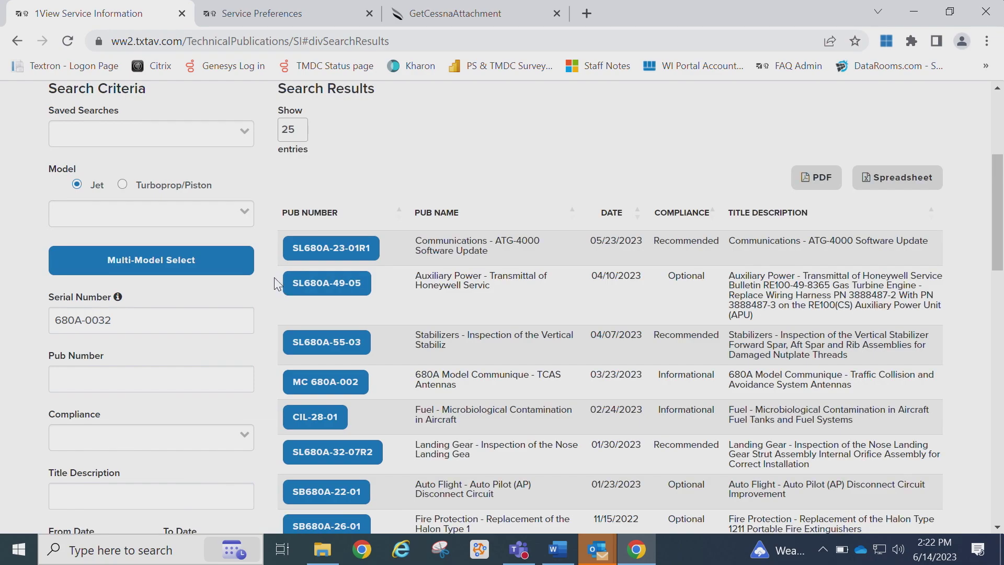
# - Open publication SL680A-23-01R1, then return to the search results
pyautogui.scroll(-5, 274, 245)
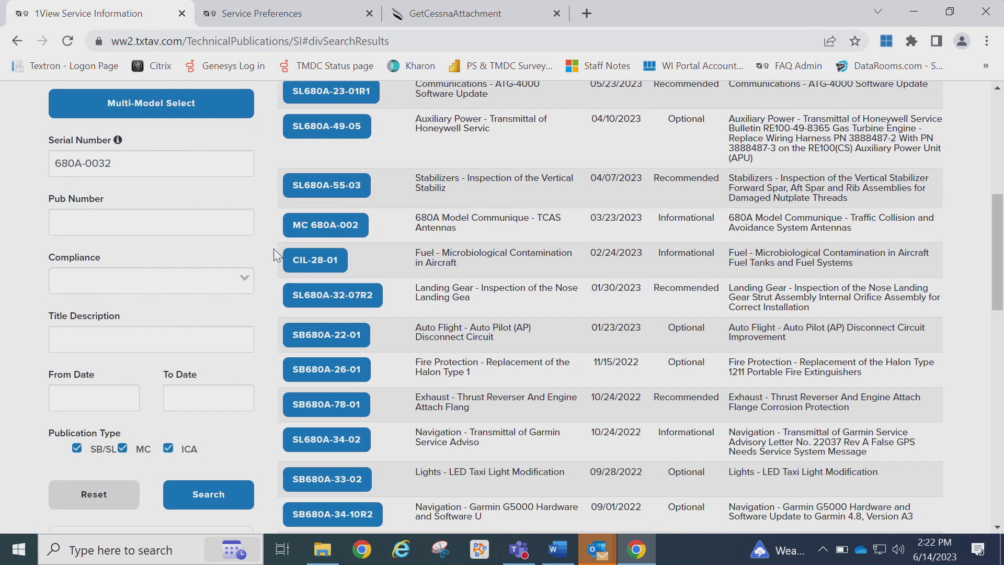
pyautogui.scroll(5, 273, 253)
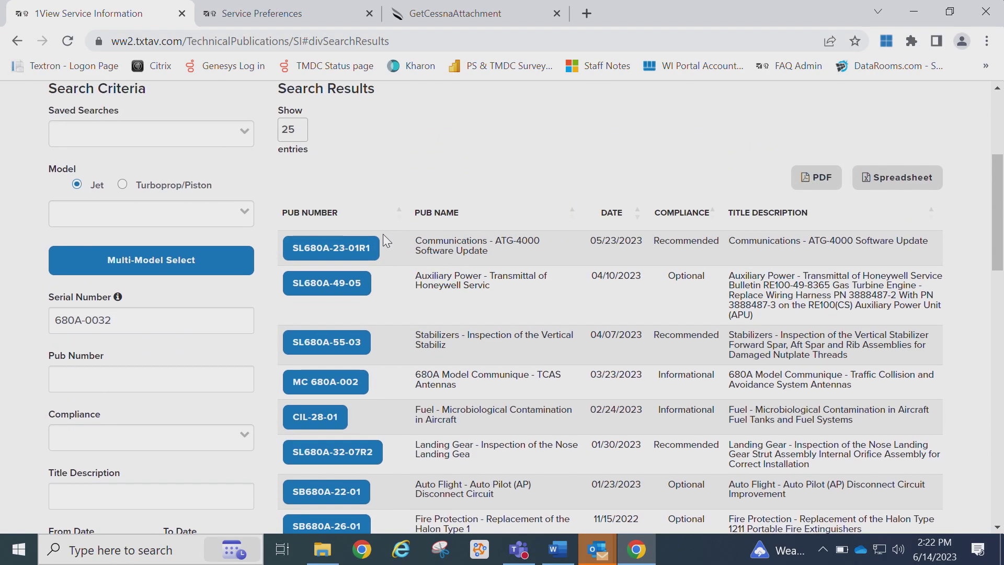
pyautogui.click(340, 251)
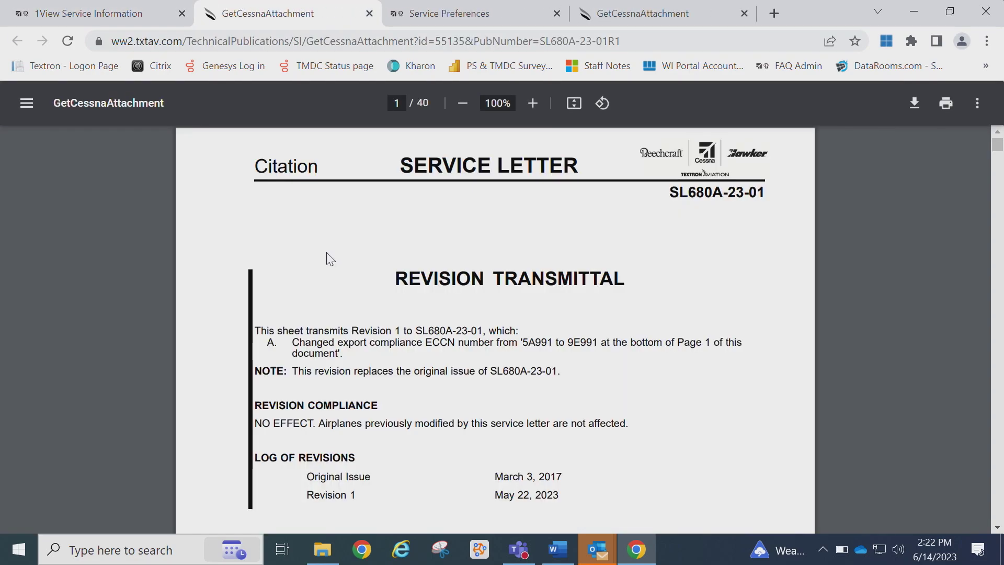
pyautogui.click(101, 22)
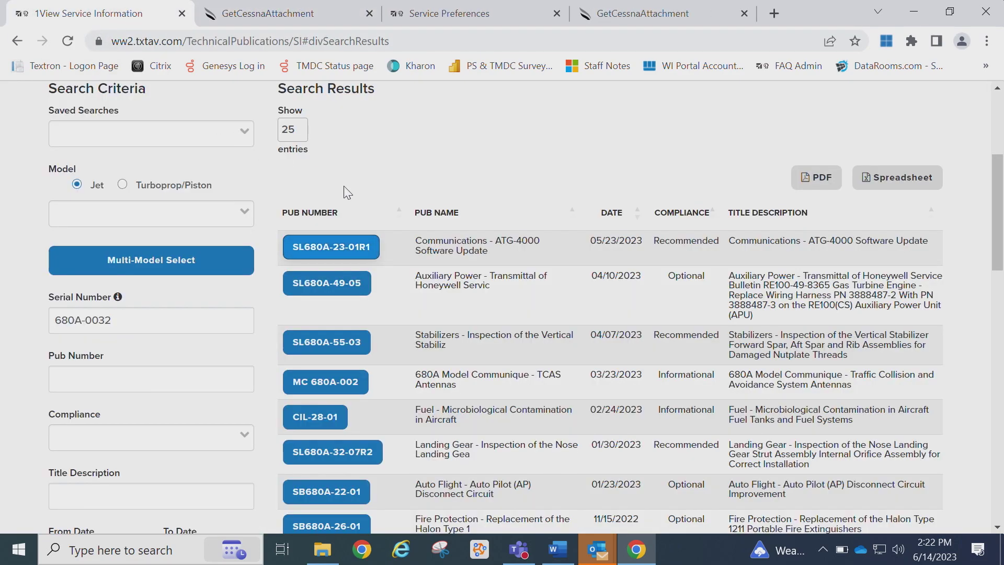
# - Sort the results by pub name, then by date oldest first
pyautogui.click(445, 213)
pyautogui.click(612, 214)
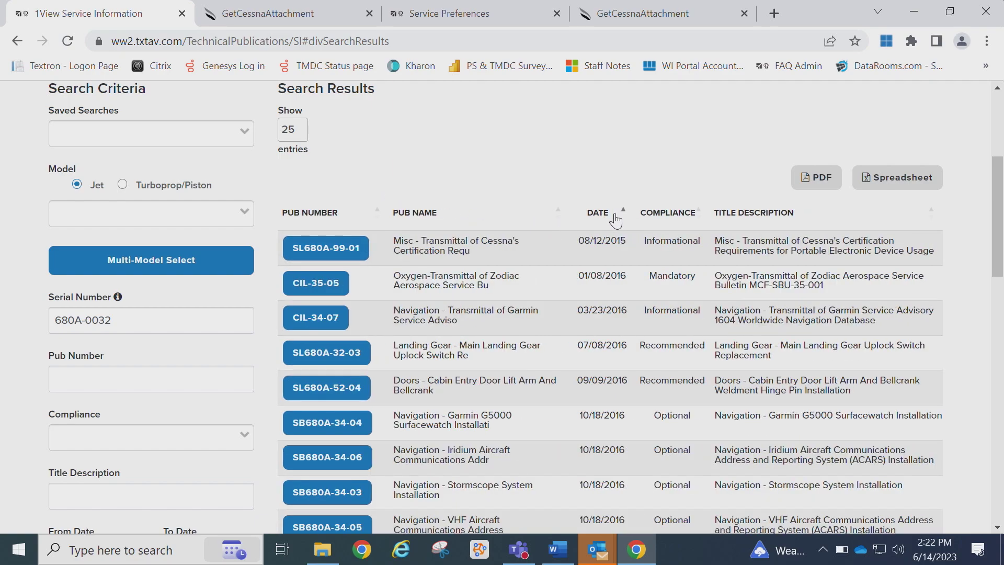
pyautogui.scroll(-6, 277, 259)
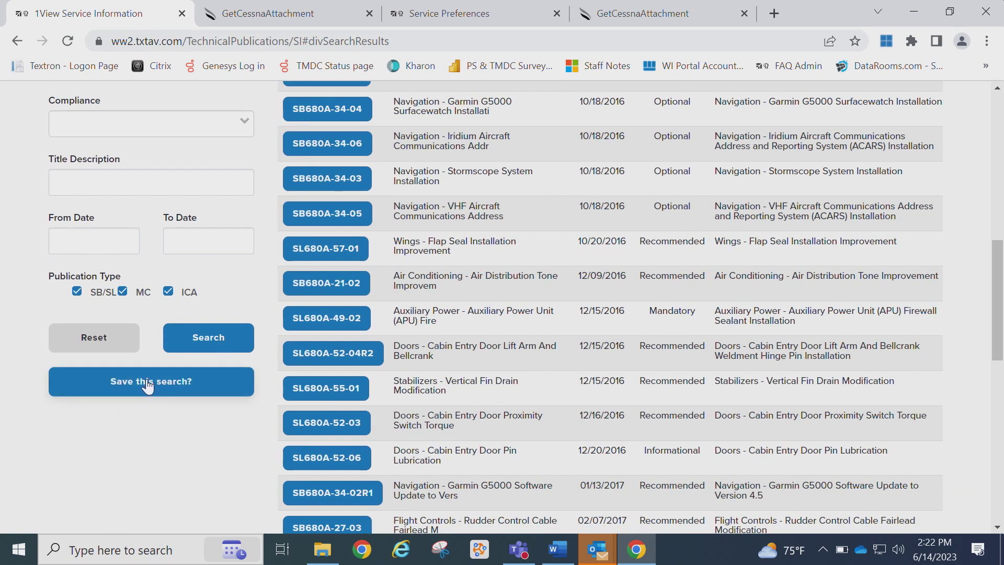
# - Save the current search with the title 680A-0032
pyautogui.click(148, 386)
pyautogui.scroll(-2, 148, 386)
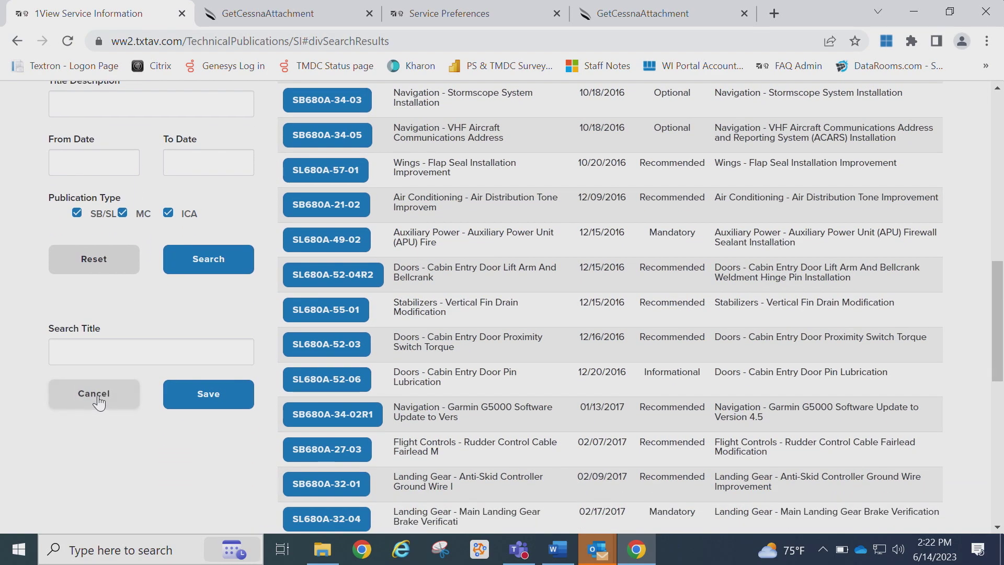
pyautogui.click(80, 352)
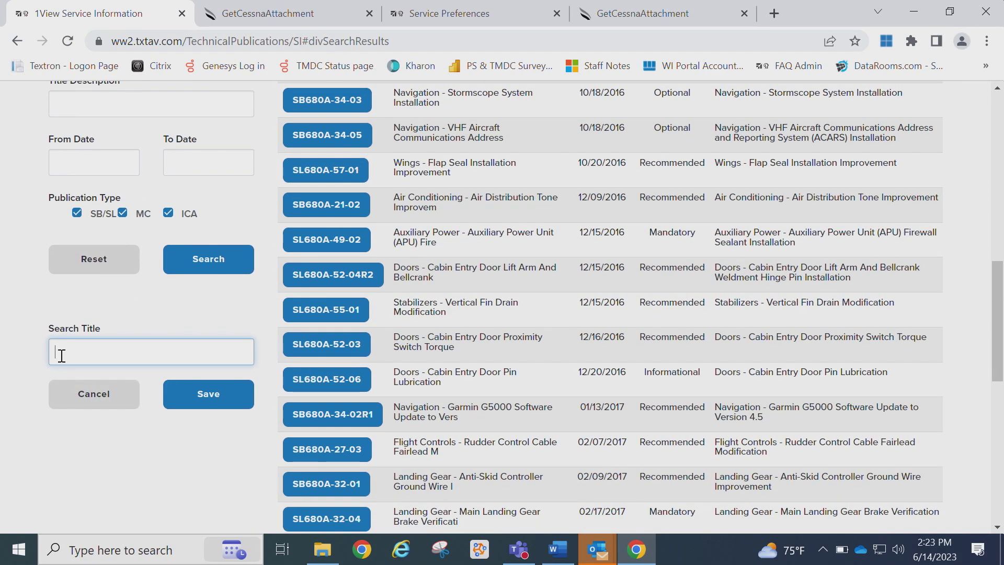
pyautogui.write('680A-0032')
pyautogui.click(208, 394)
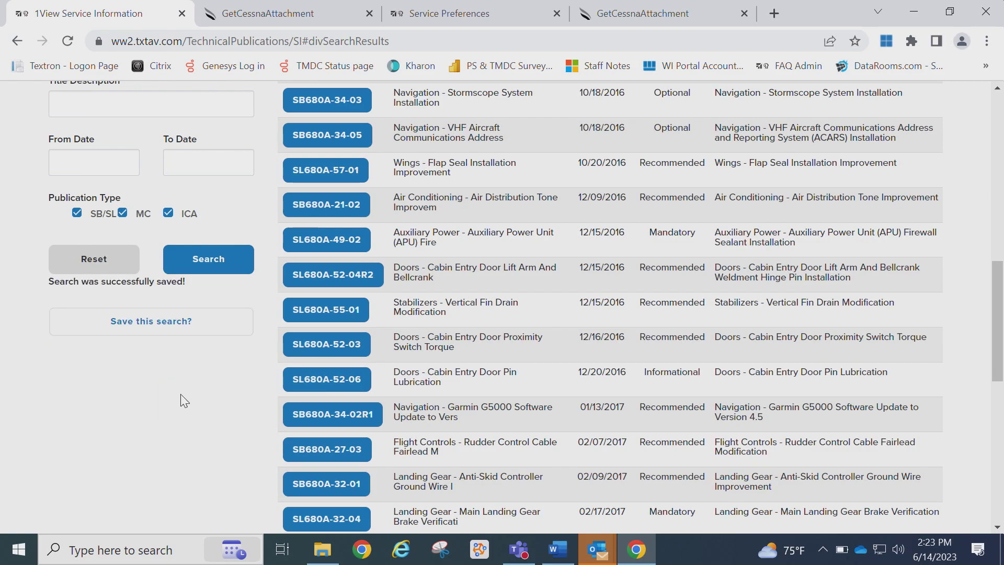
# - Confirm 680A-0032 appears under Saved Searches, then go to Preferences
pyautogui.scroll(15, 246, 291)
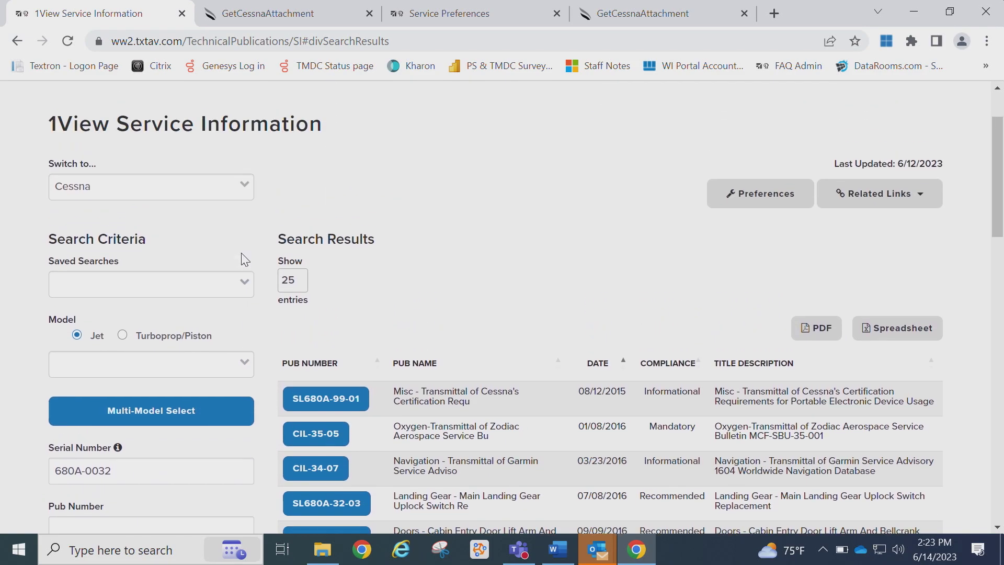
pyautogui.click(244, 290)
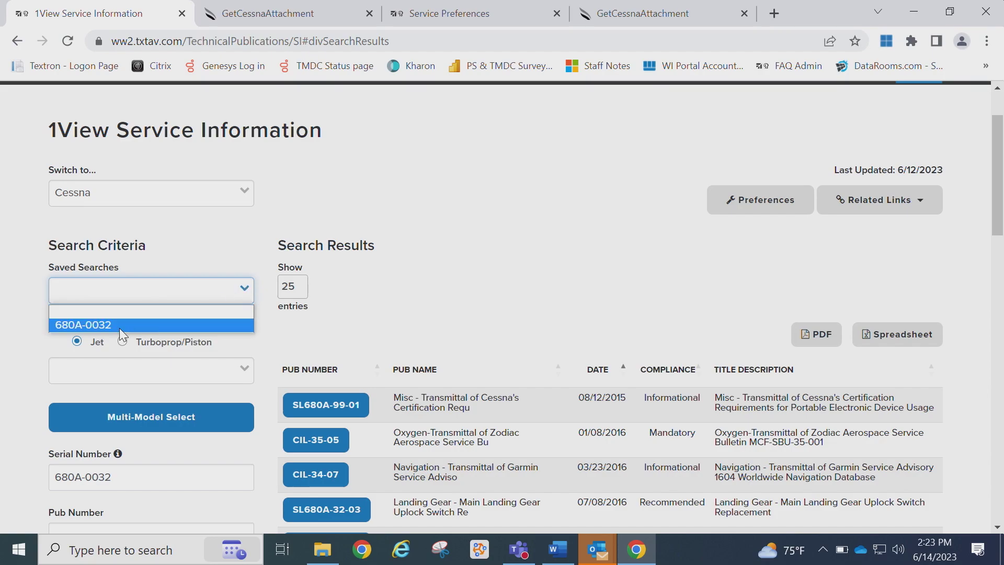
pyautogui.click(228, 238)
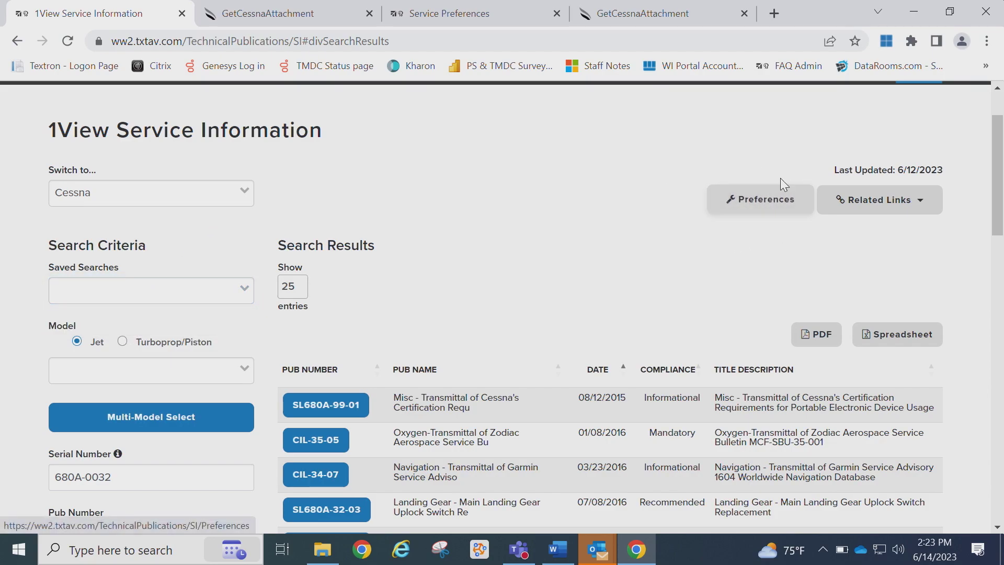
pyautogui.click(766, 200)
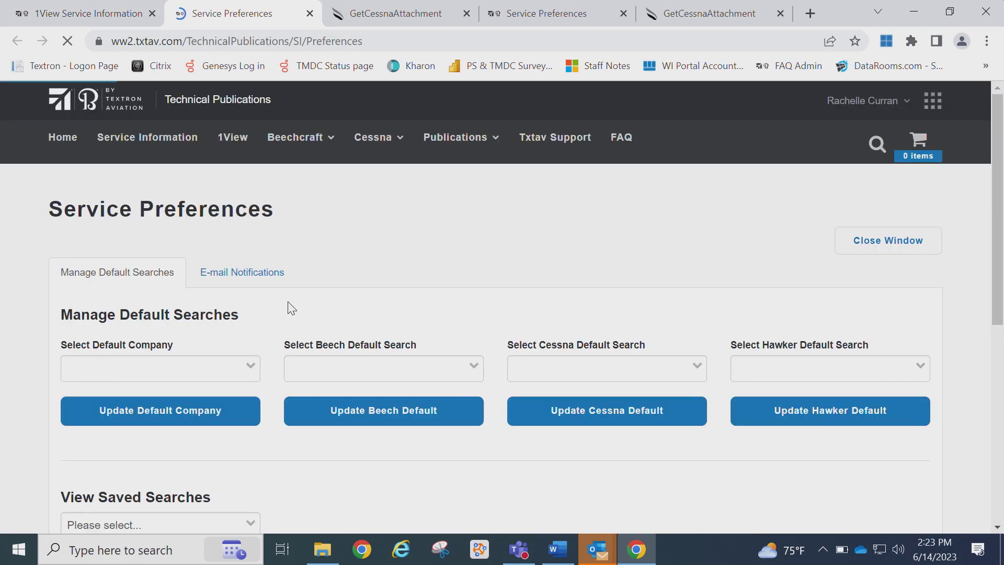
# - Delete the Cessna saved search 680A-0032, then return to 1View Service Information
pyautogui.scroll(-4, 286, 306)
pyautogui.scroll(-2, 285, 302)
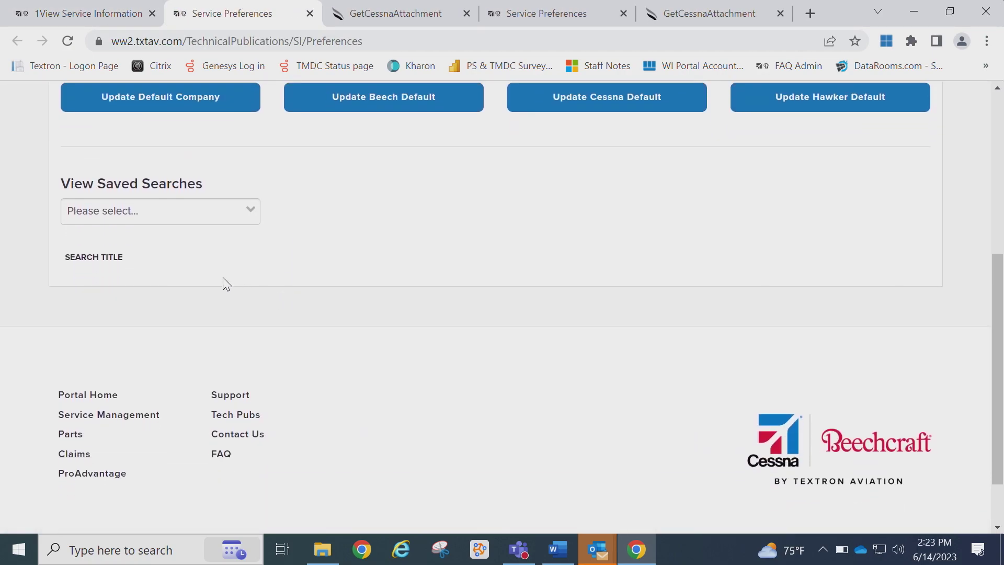
pyautogui.click(251, 216)
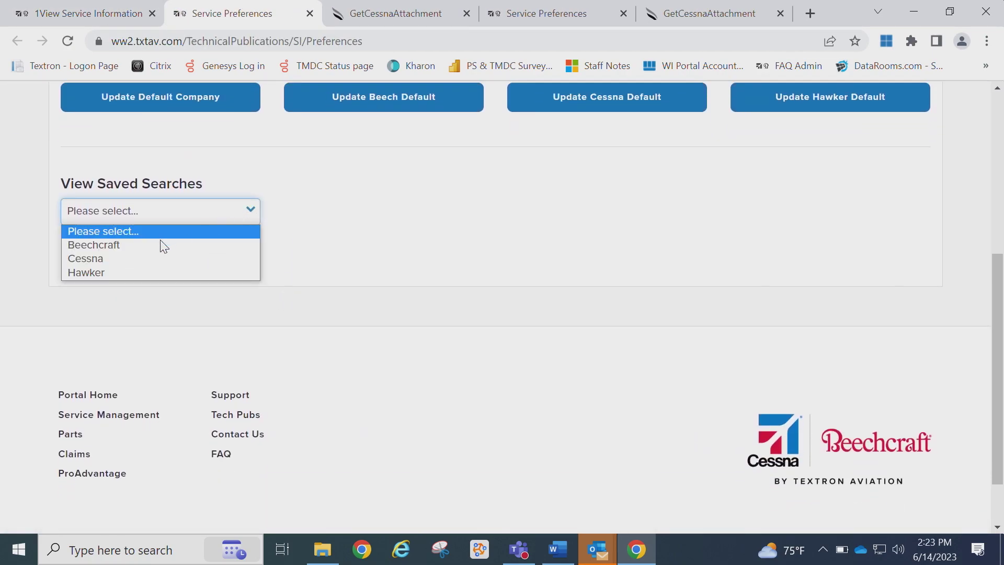
pyautogui.click(102, 260)
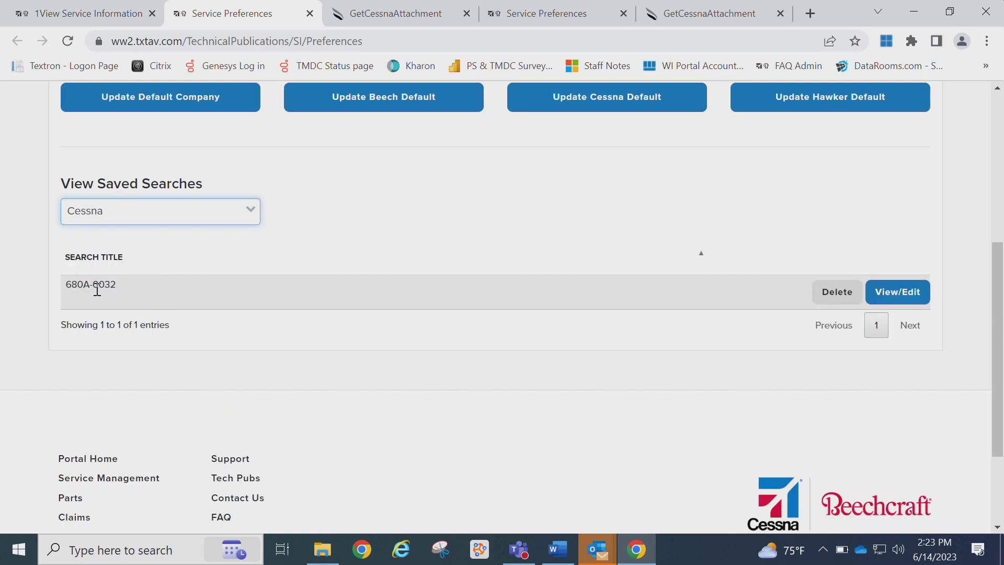
pyautogui.click(835, 291)
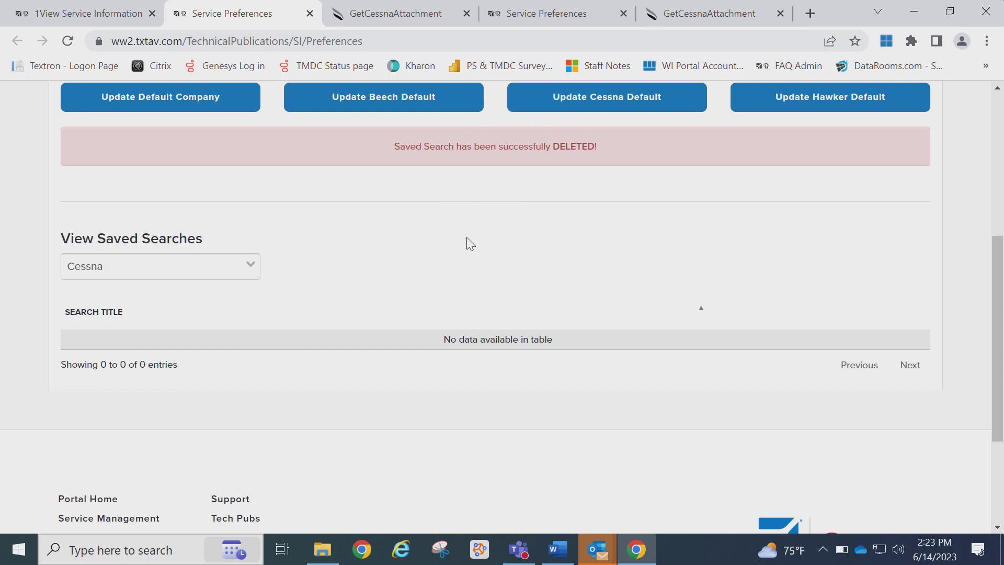
pyautogui.scroll(6, 465, 242)
pyautogui.click(73, 19)
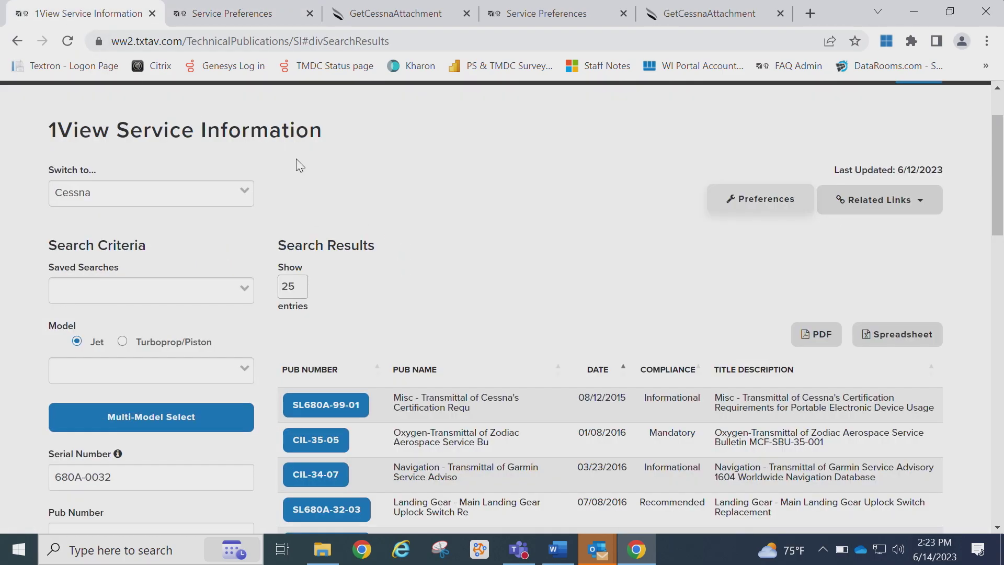
# - Reset the search, clearing serial number 680A-0032 and its results
pyautogui.scroll(-2, 478, 253)
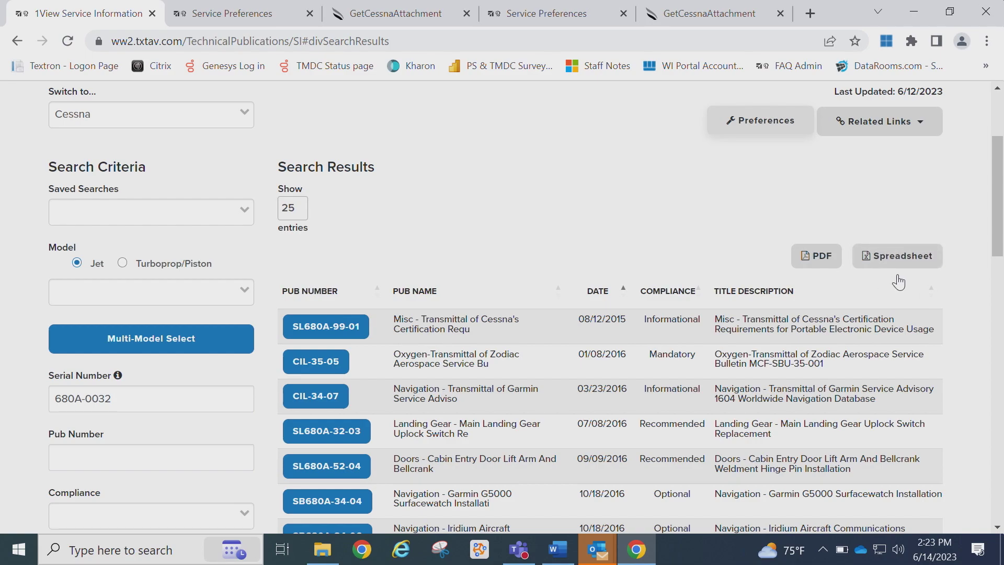
pyautogui.scroll(-5, 898, 282)
pyautogui.click(83, 416)
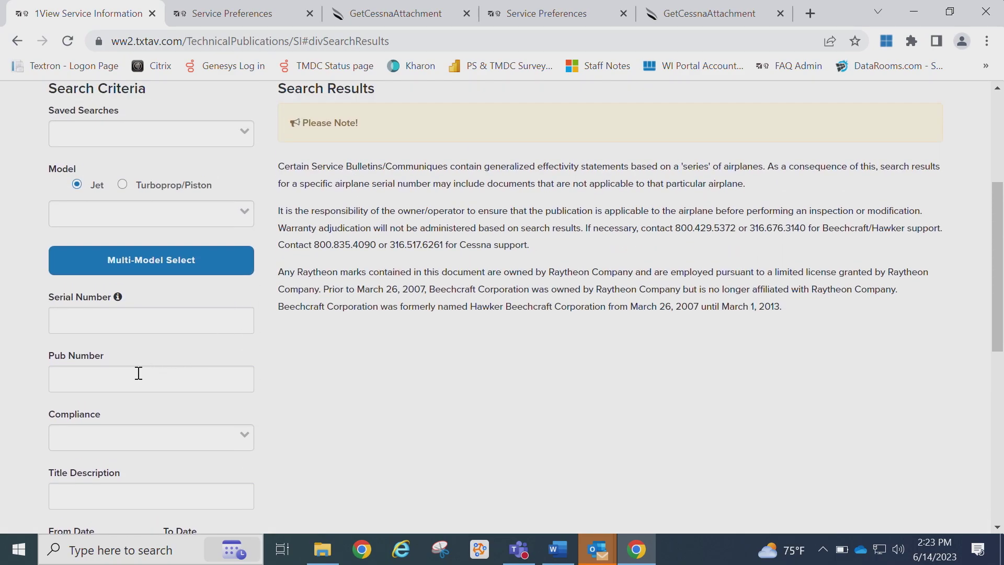
pyautogui.scroll(5, 171, 167)
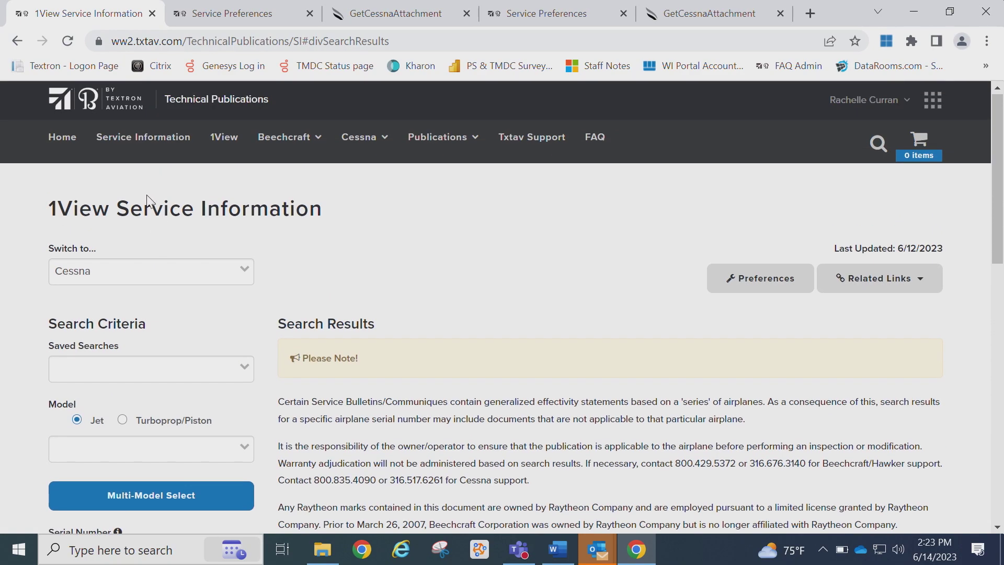
pyautogui.click(248, 274)
# - Switch to Beechcraft and search Pub Number MTB-24
pyautogui.click(93, 292)
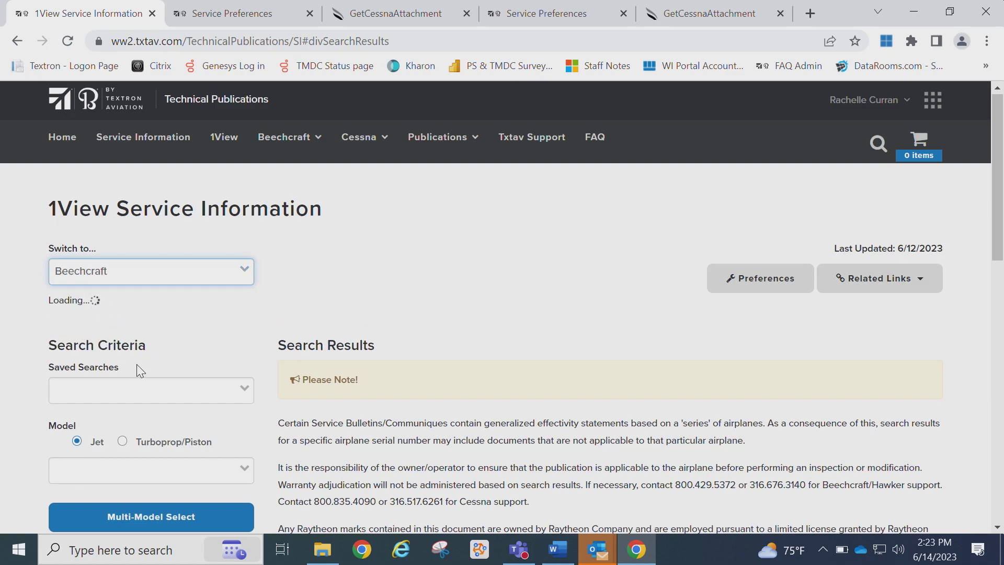
pyautogui.scroll(-3, 137, 364)
pyautogui.scroll(-3, 134, 373)
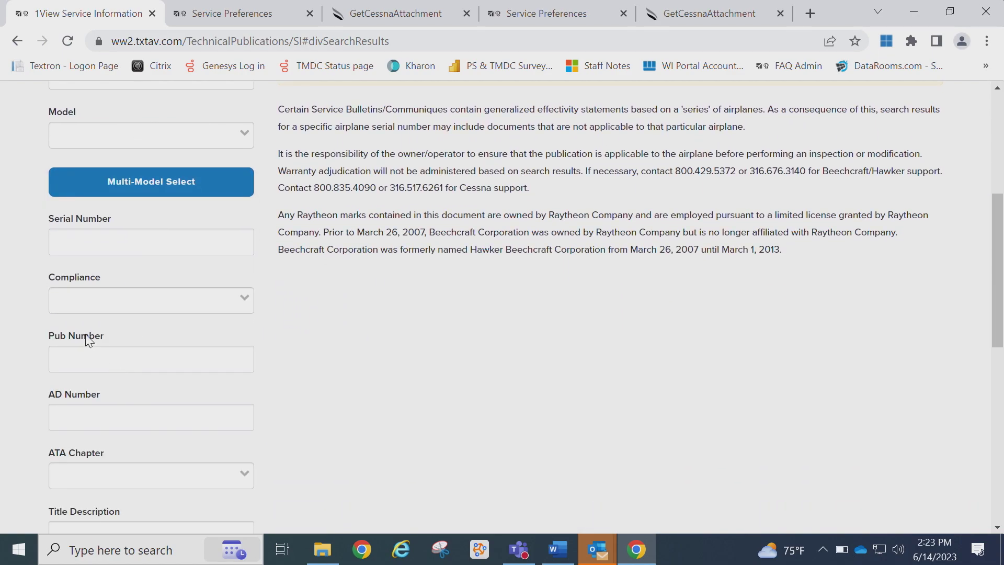
pyautogui.click(63, 361)
pyautogui.write('MTB-24')
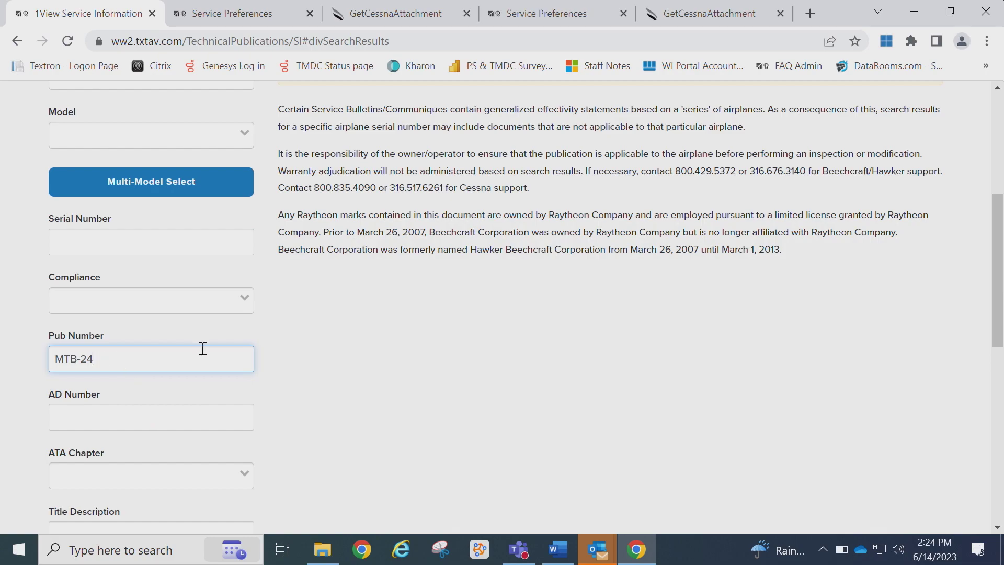
pyautogui.scroll(-3, 186, 403)
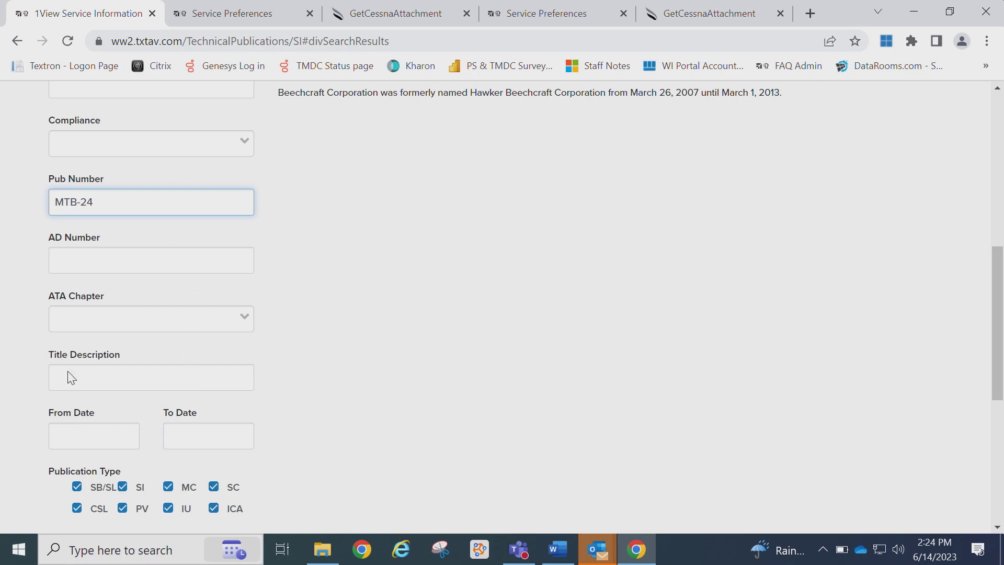
pyautogui.scroll(-2, 243, 391)
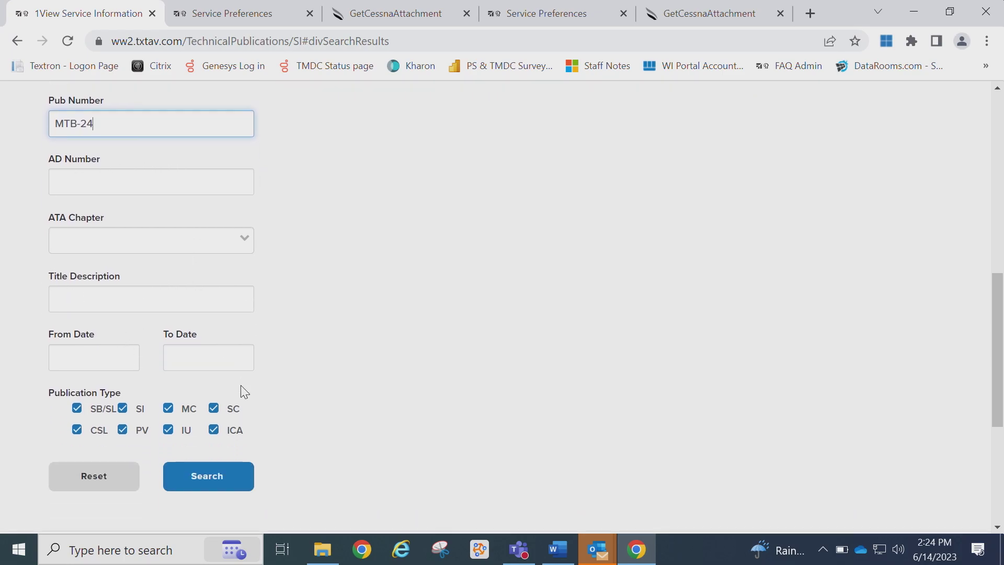
pyautogui.click(200, 473)
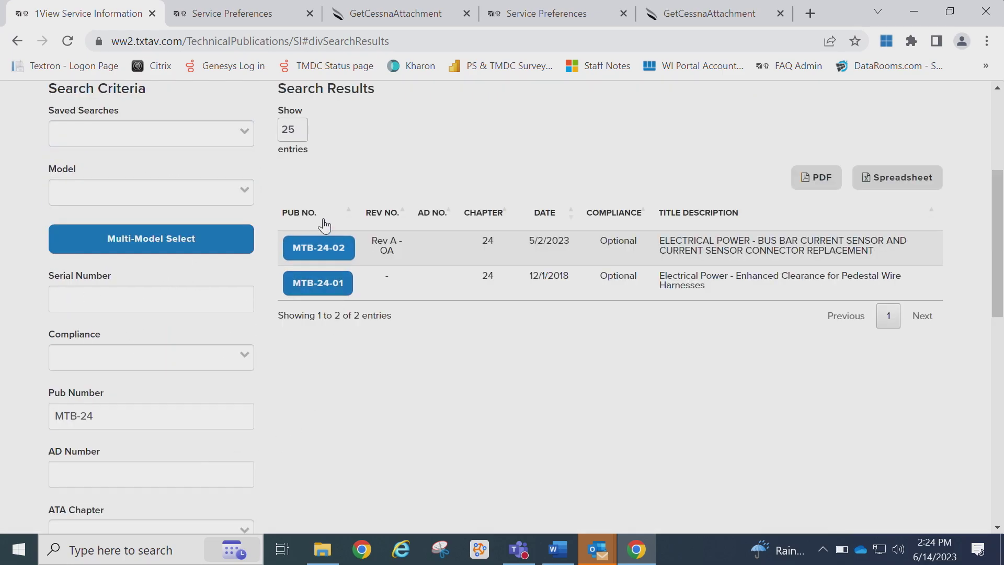